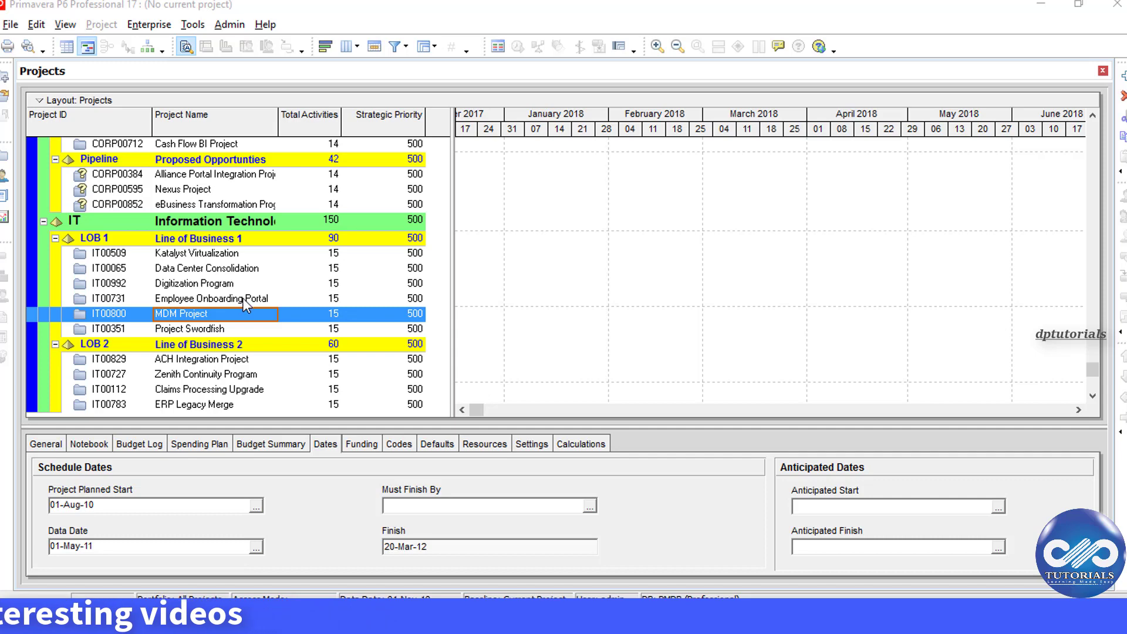
# - Open MDM Project and bring up the Reports window from Tools > Reports
pyautogui.rightClick(236, 315)
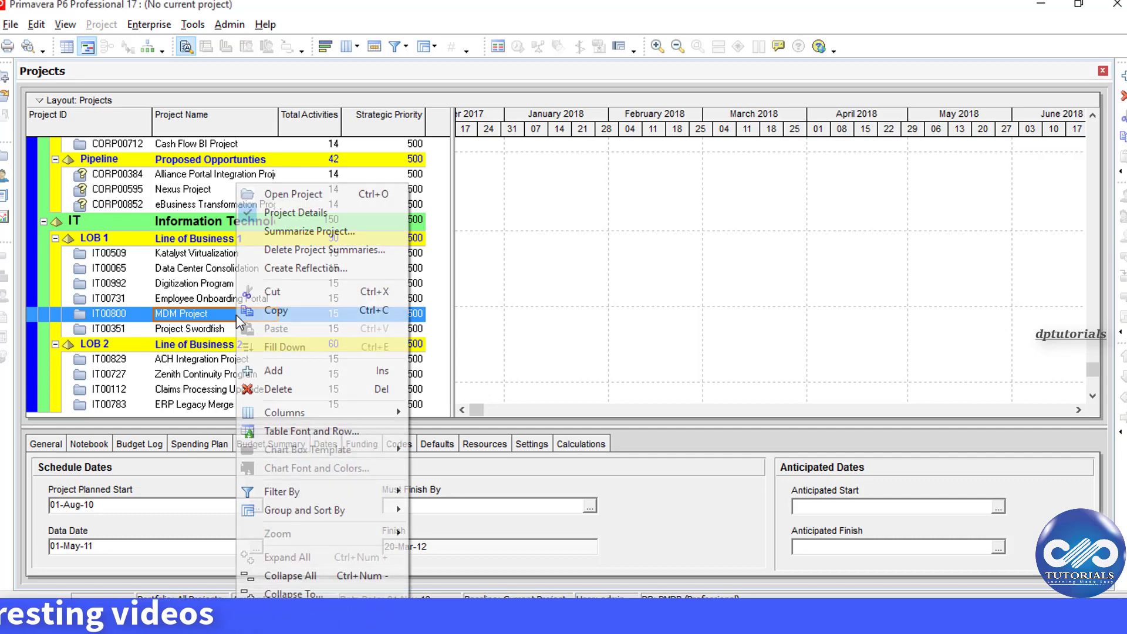
pyautogui.click(317, 195)
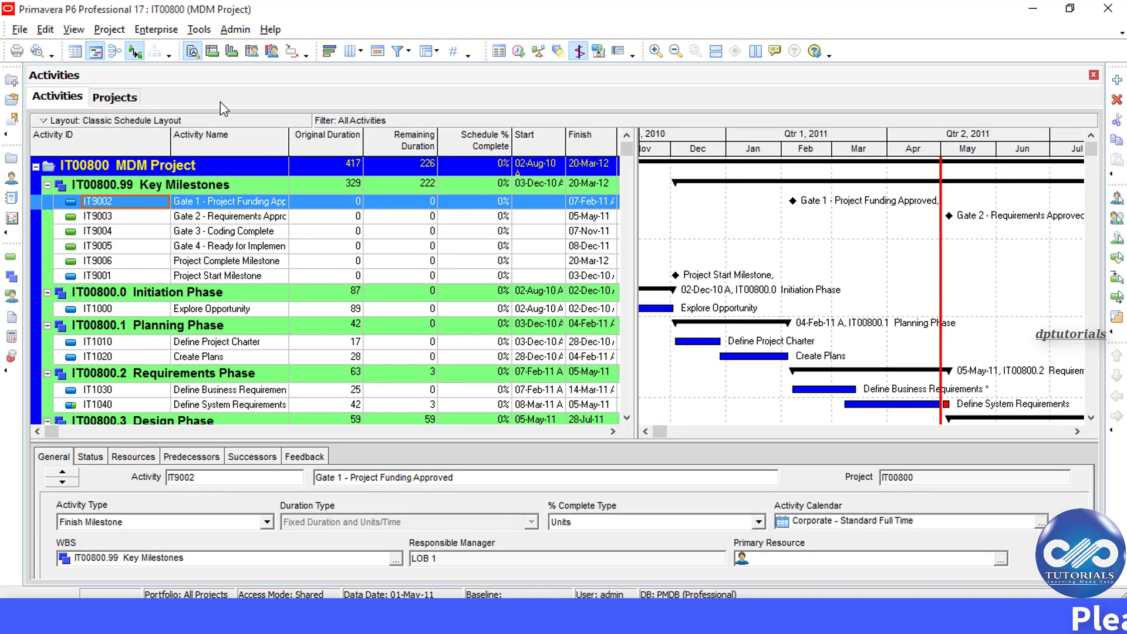
pyautogui.click(200, 31)
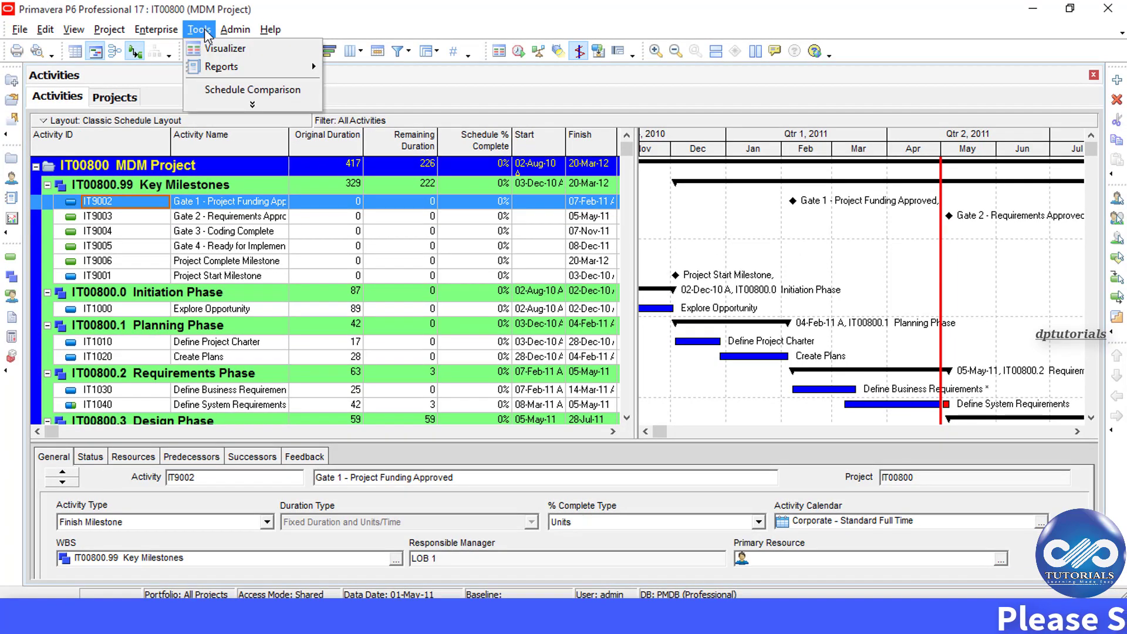
pyautogui.moveTo(222, 69)
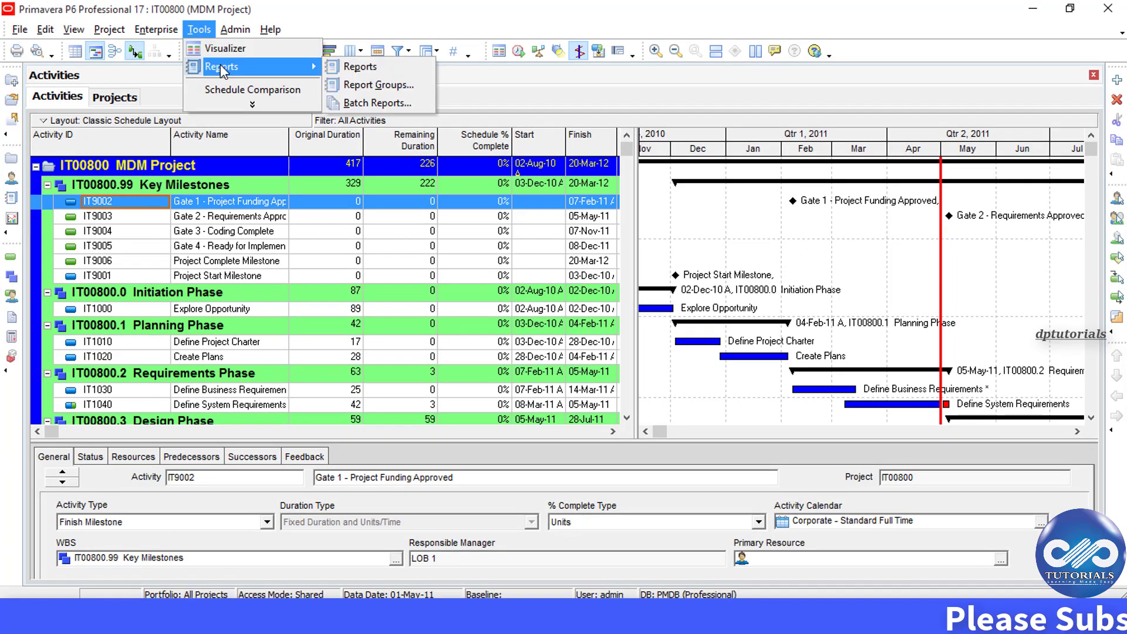
pyautogui.click(359, 66)
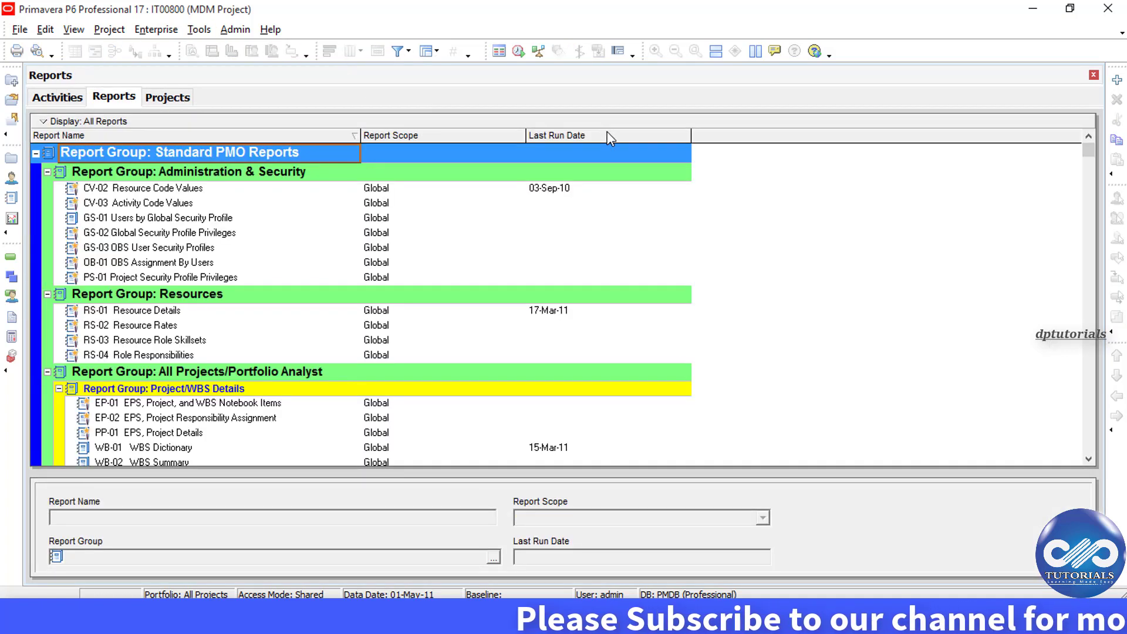
# - Start a new report in the Report Wizard with Activities as the subject area
pyautogui.click(1118, 81)
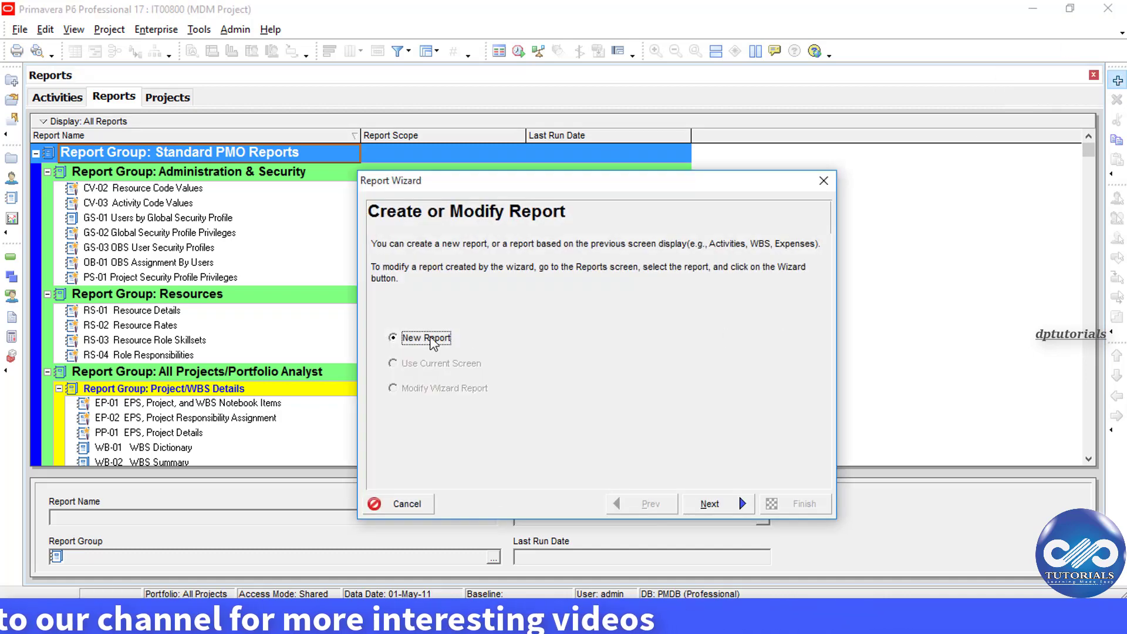
pyautogui.click(711, 506)
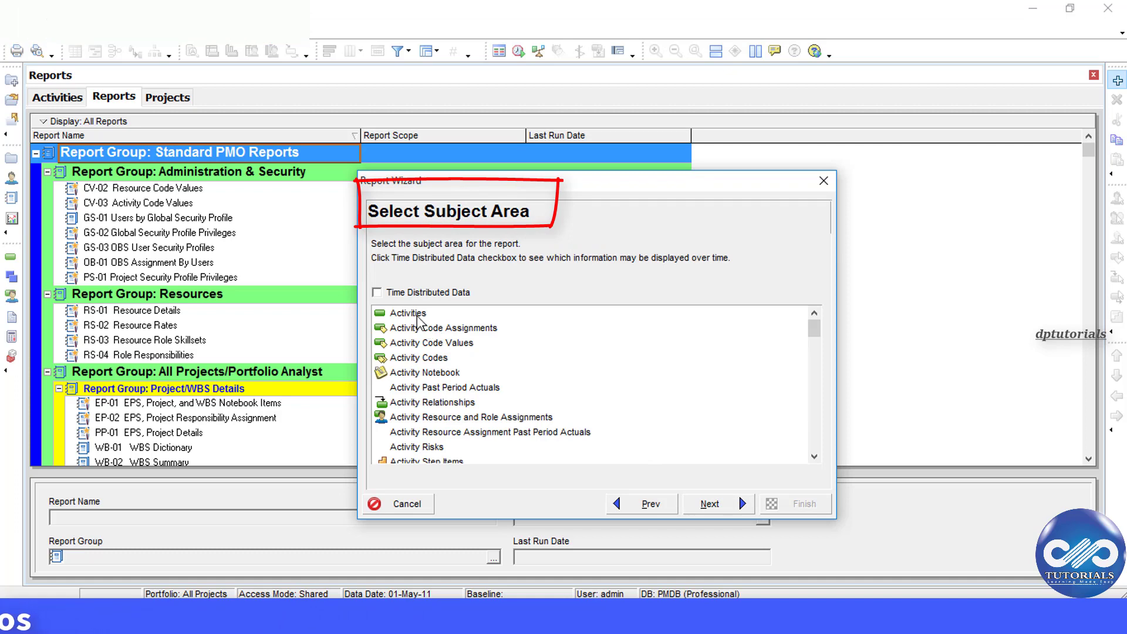
pyautogui.click(418, 314)
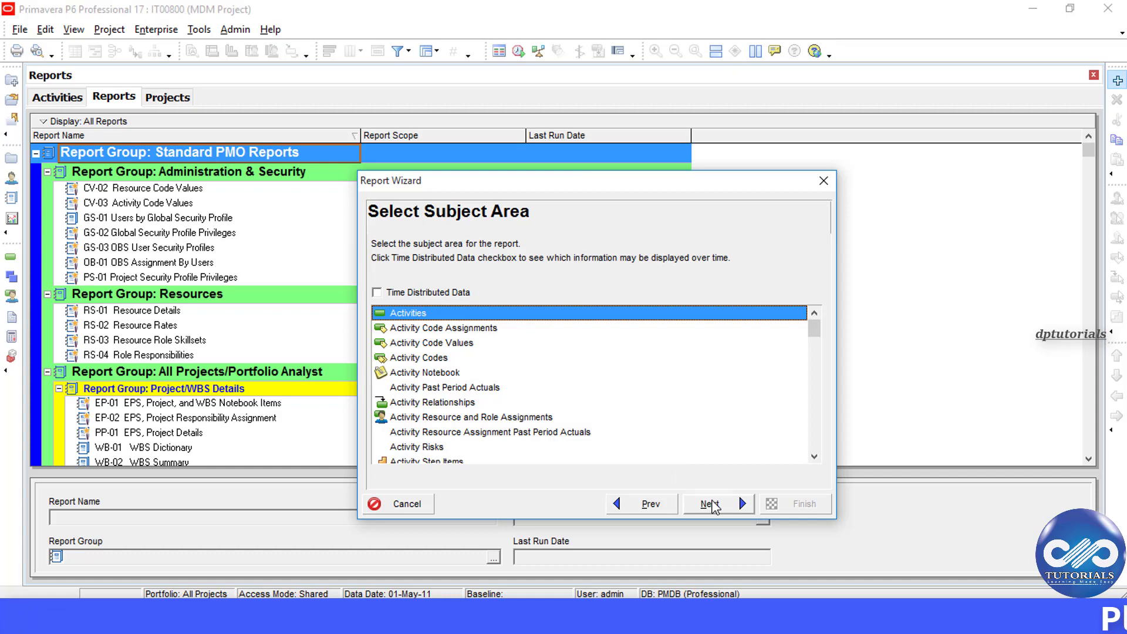
pyautogui.click(713, 505)
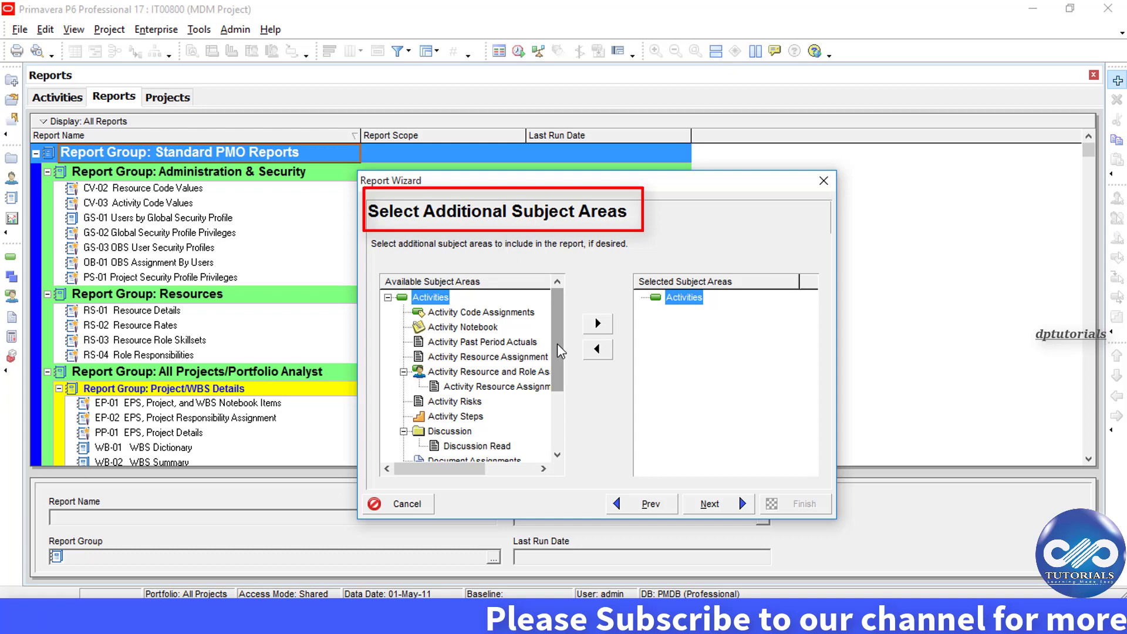
# - Add Predecessors and Successors as additional subject areas and continue to configuration
pyautogui.moveTo(558, 349); pyautogui.dragTo(558, 408)
pyautogui.click(456, 417)
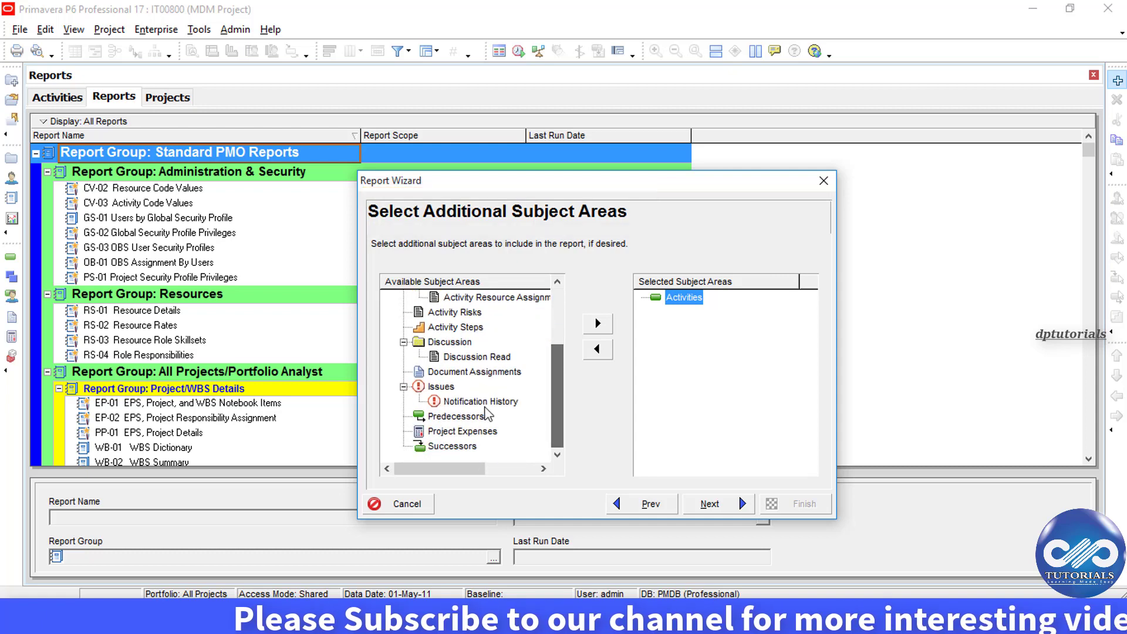
pyautogui.click(598, 324)
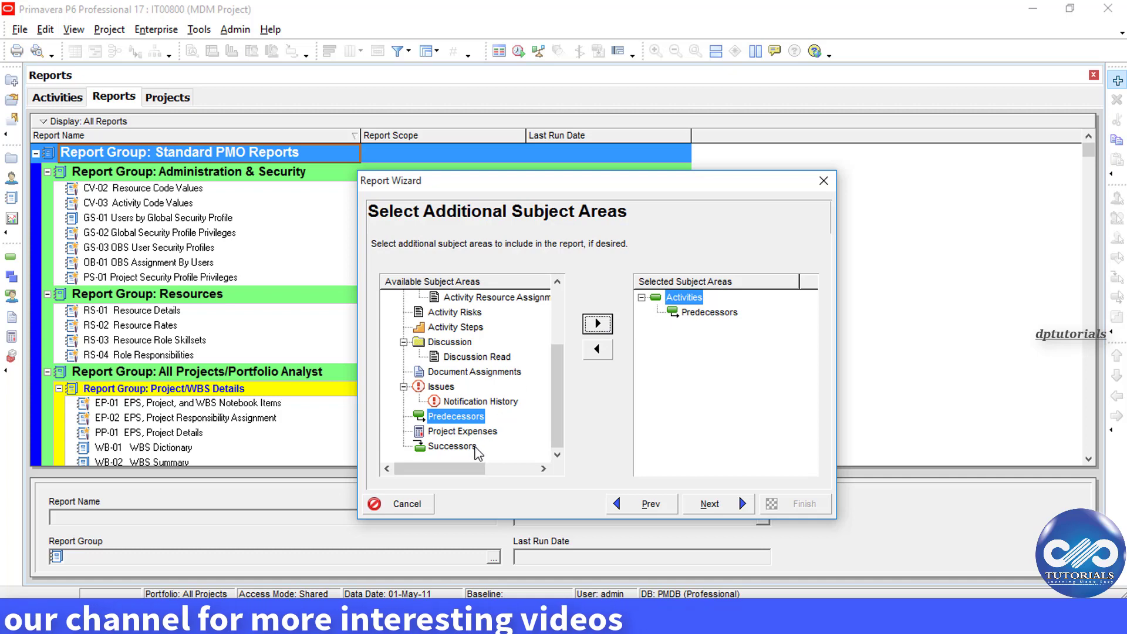
pyautogui.click(453, 447)
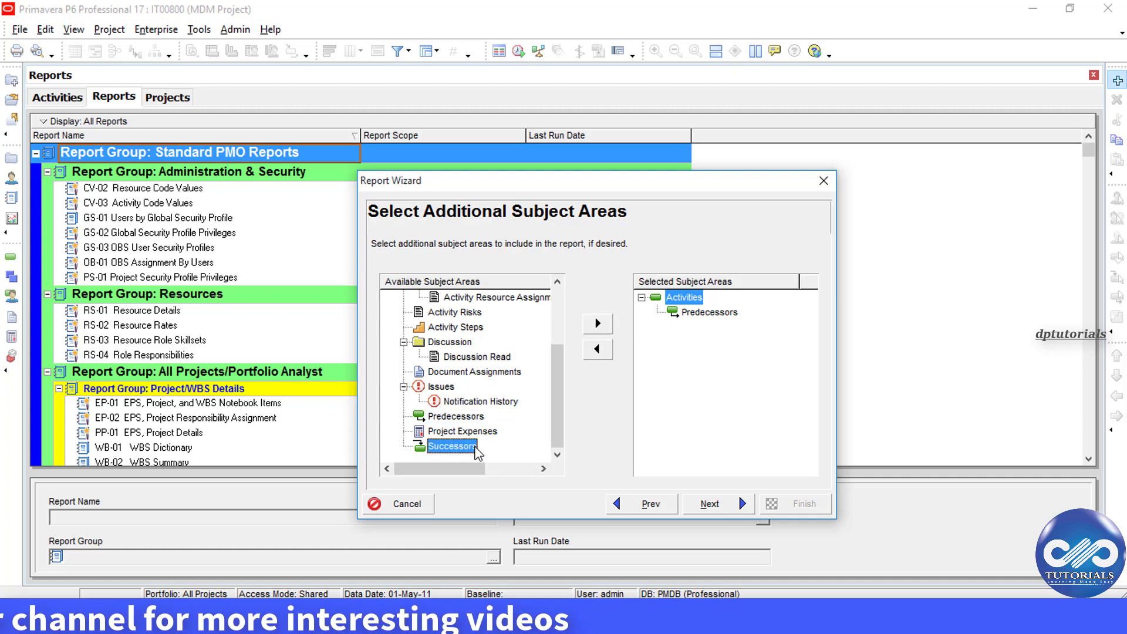
pyautogui.click(598, 324)
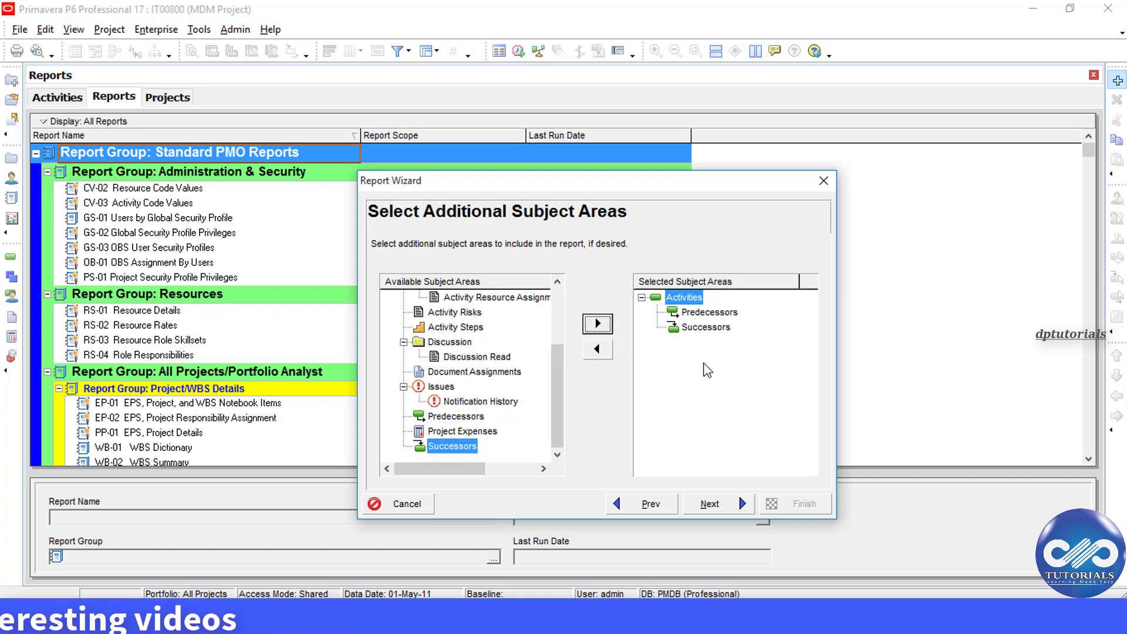
pyautogui.click(711, 505)
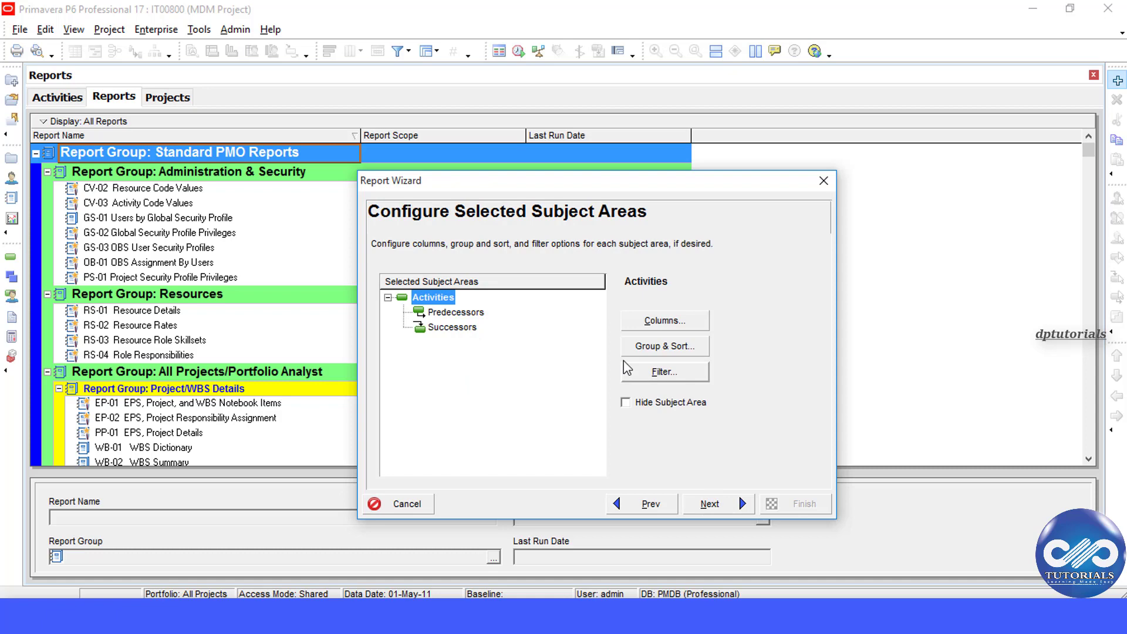
# - In the Predecessors column setup, retitle Activity ID as Predecessor ID
pyautogui.click(460, 313)
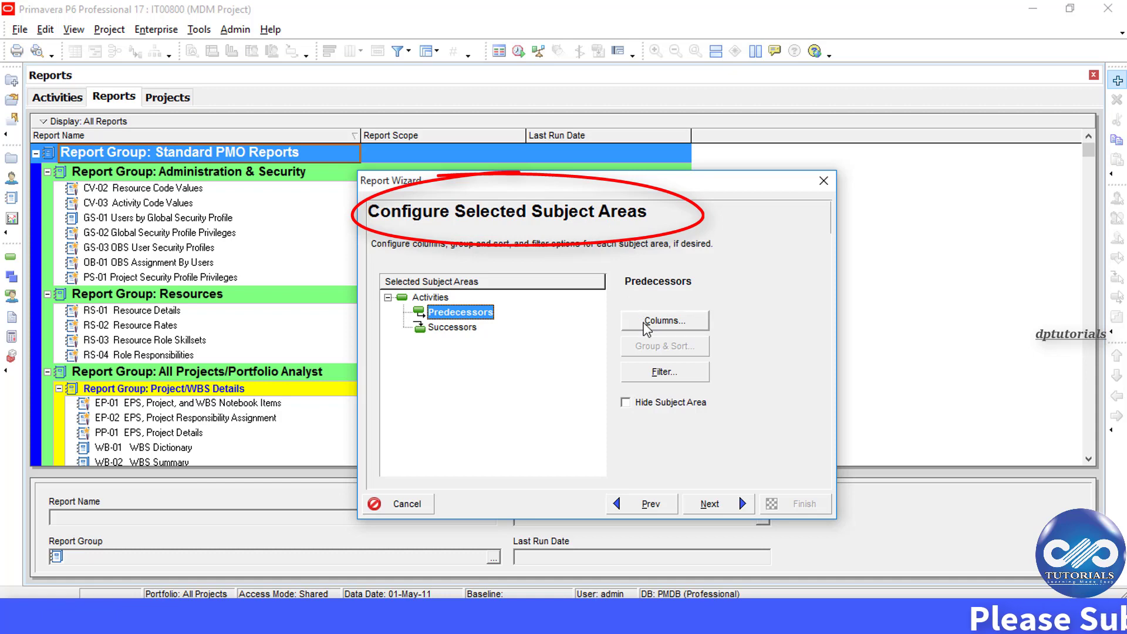
pyautogui.click(646, 324)
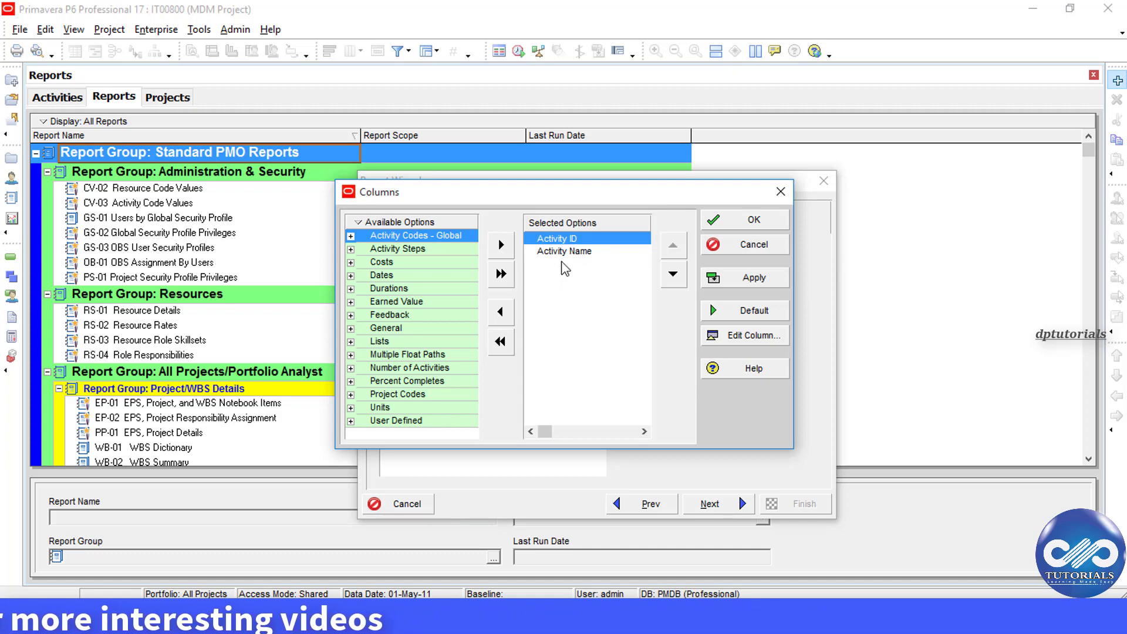
pyautogui.click(746, 338)
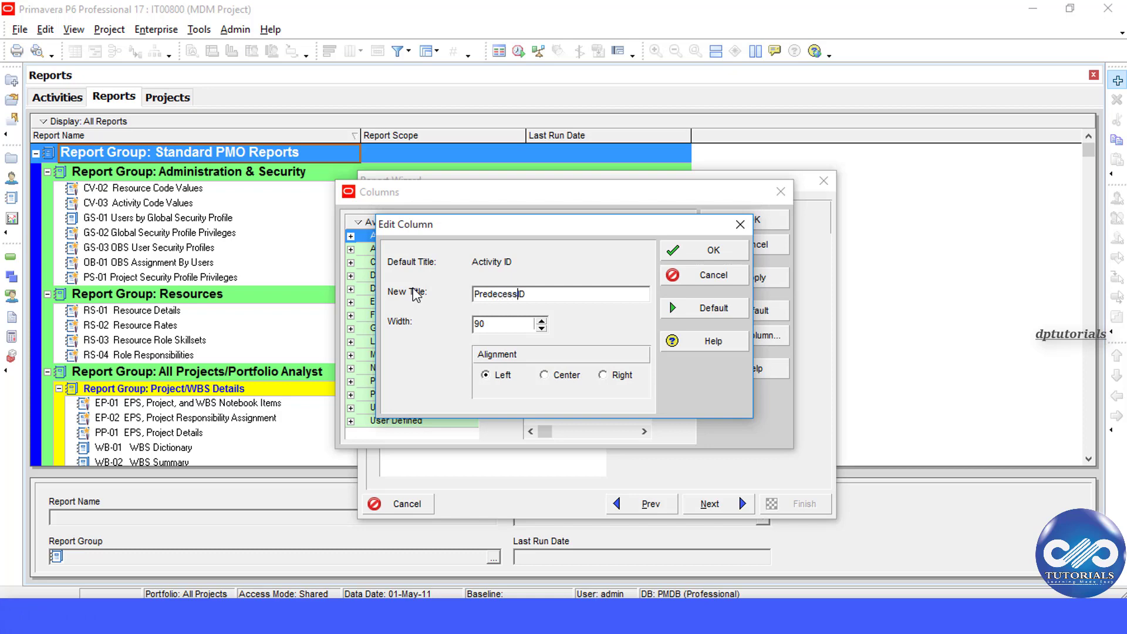
pyautogui.click(715, 250)
# - Retitle Activity Name as Predecessor Name, save the columns, and select Successors
pyautogui.click(617, 252)
pyautogui.click(748, 333)
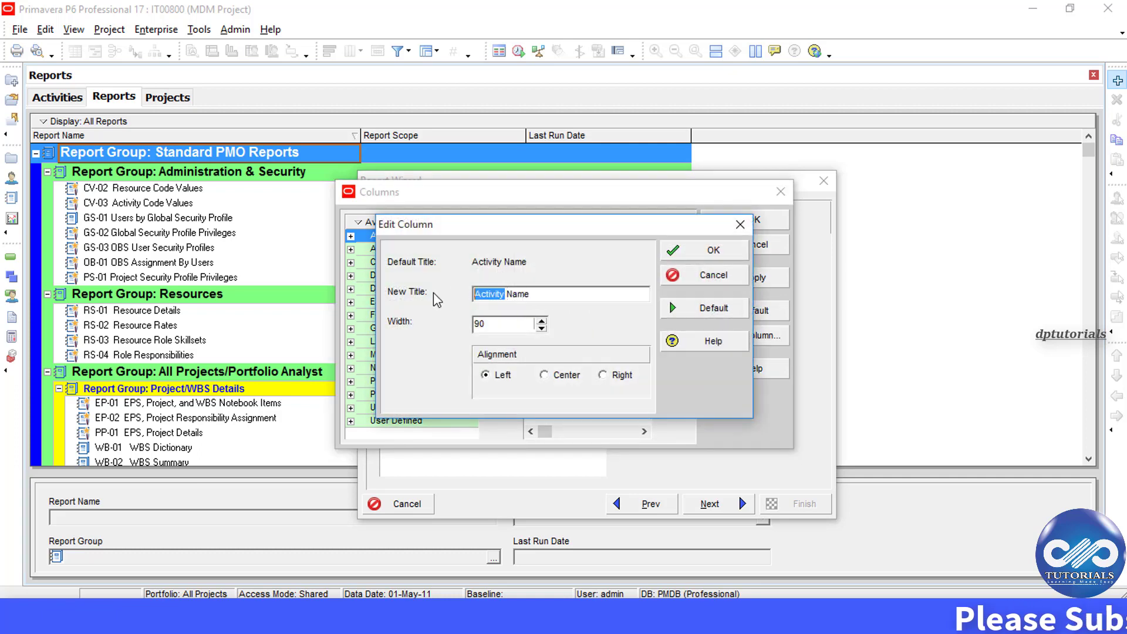
pyautogui.write('Predecessor')
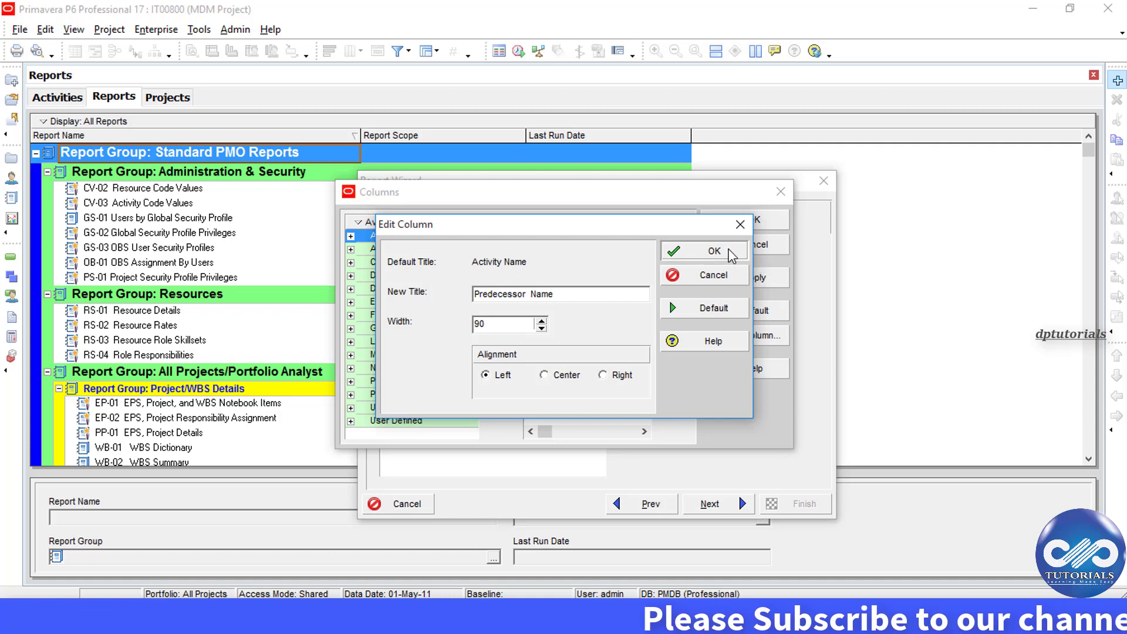
pyautogui.click(731, 254)
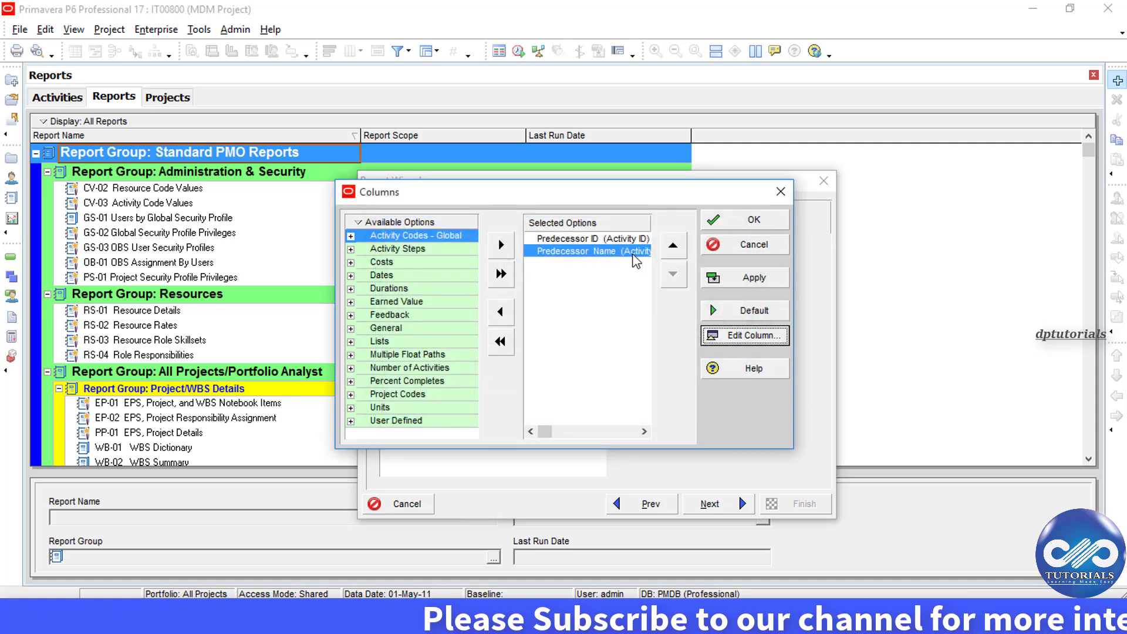
pyautogui.click(752, 219)
pyautogui.click(474, 329)
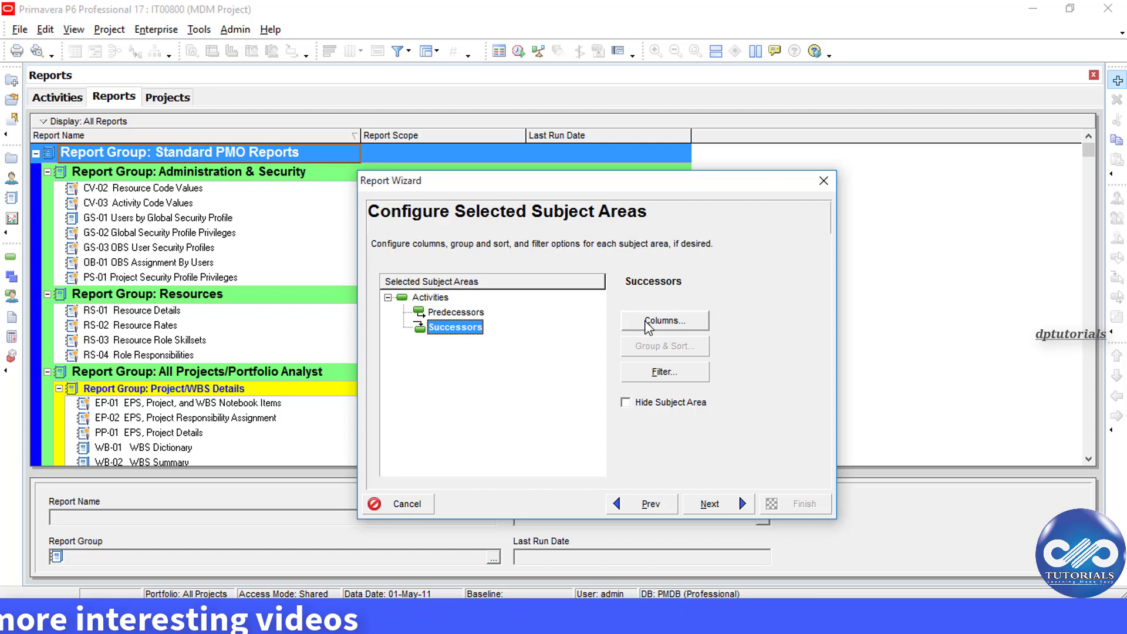
# - Rename the Successors columns Activity ID to Successor ID and Activity Name to Successor Name
pyautogui.click(648, 322)
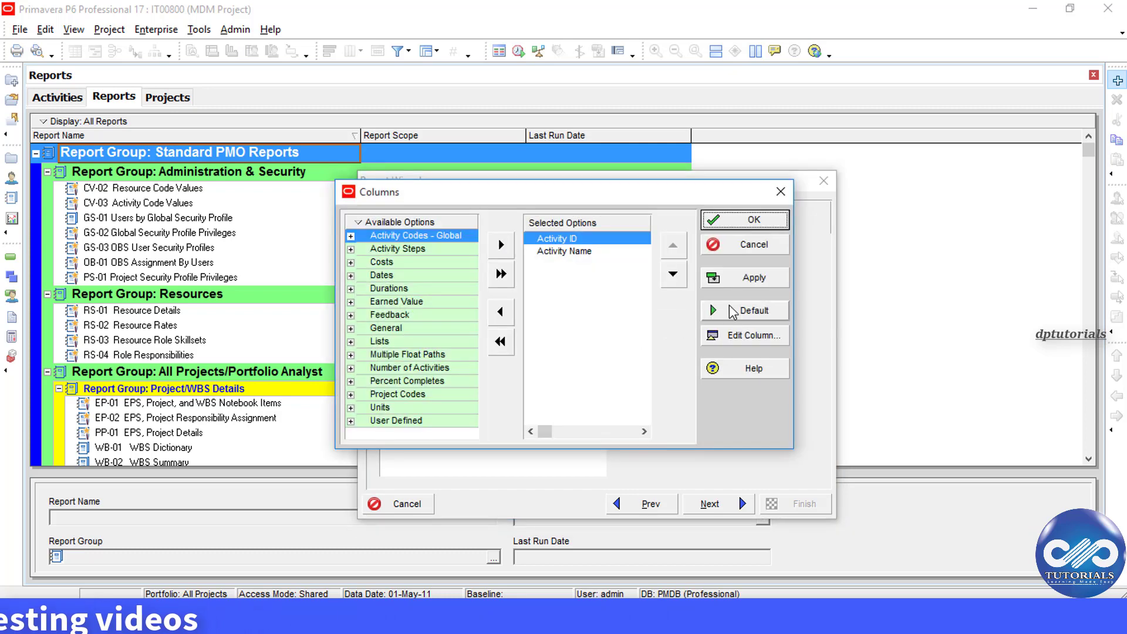
pyautogui.click(749, 335)
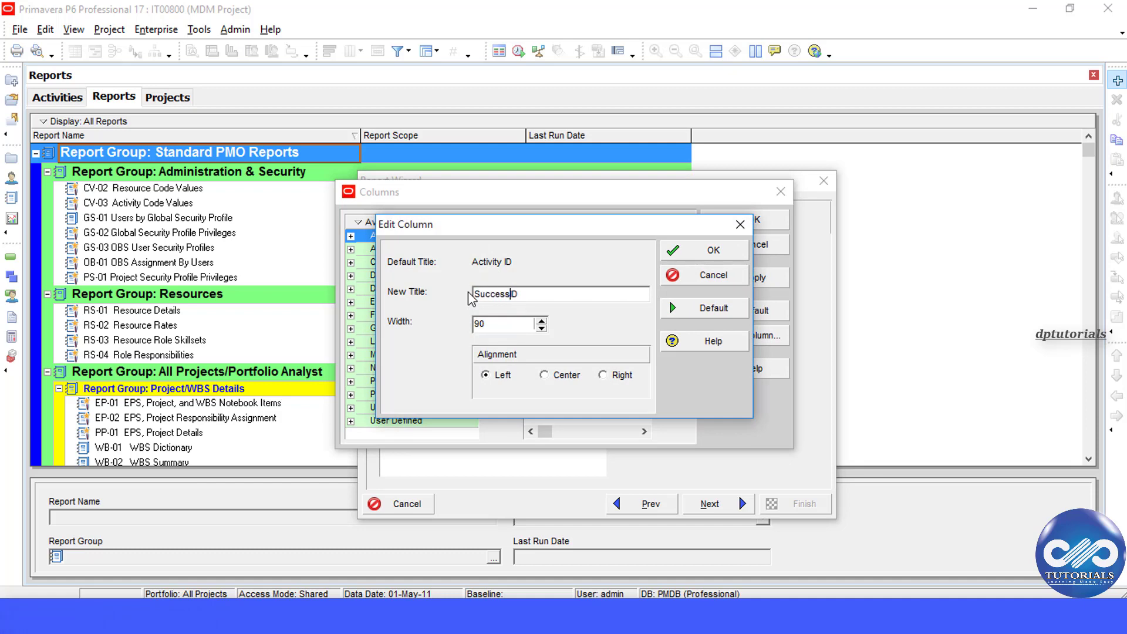
pyautogui.click(711, 251)
pyautogui.click(555, 252)
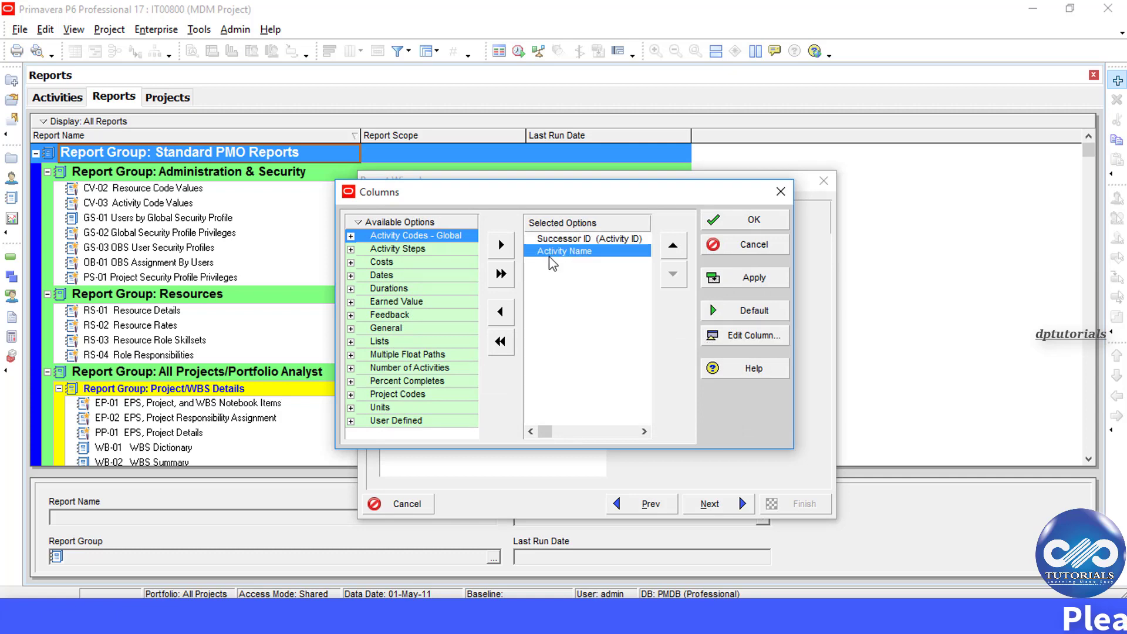
pyautogui.click(738, 338)
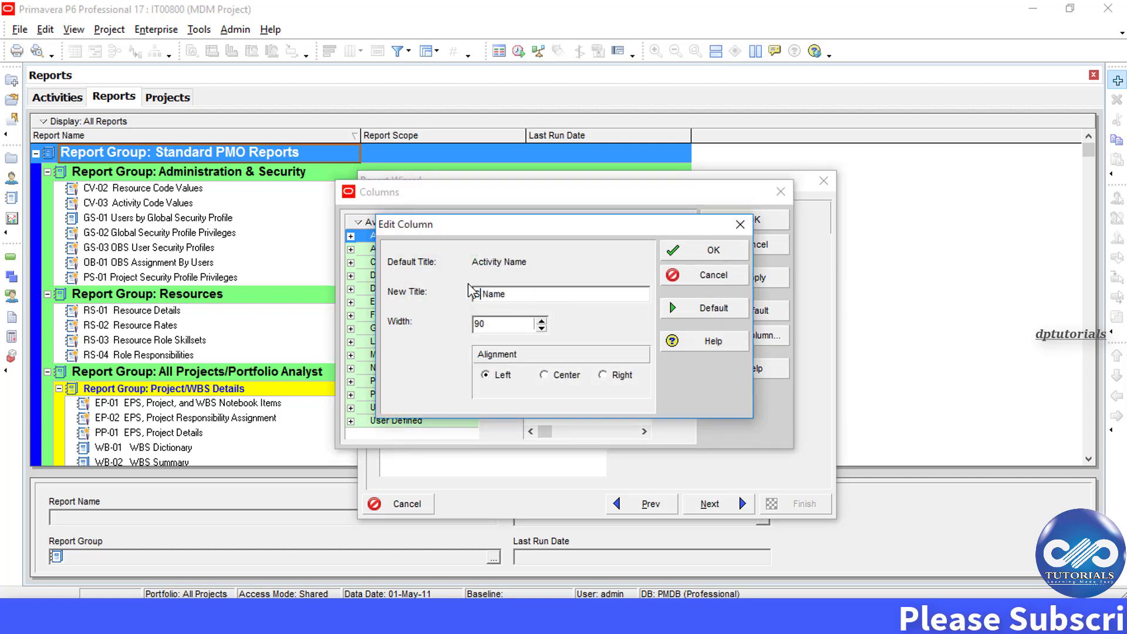
pyautogui.write('Successor')
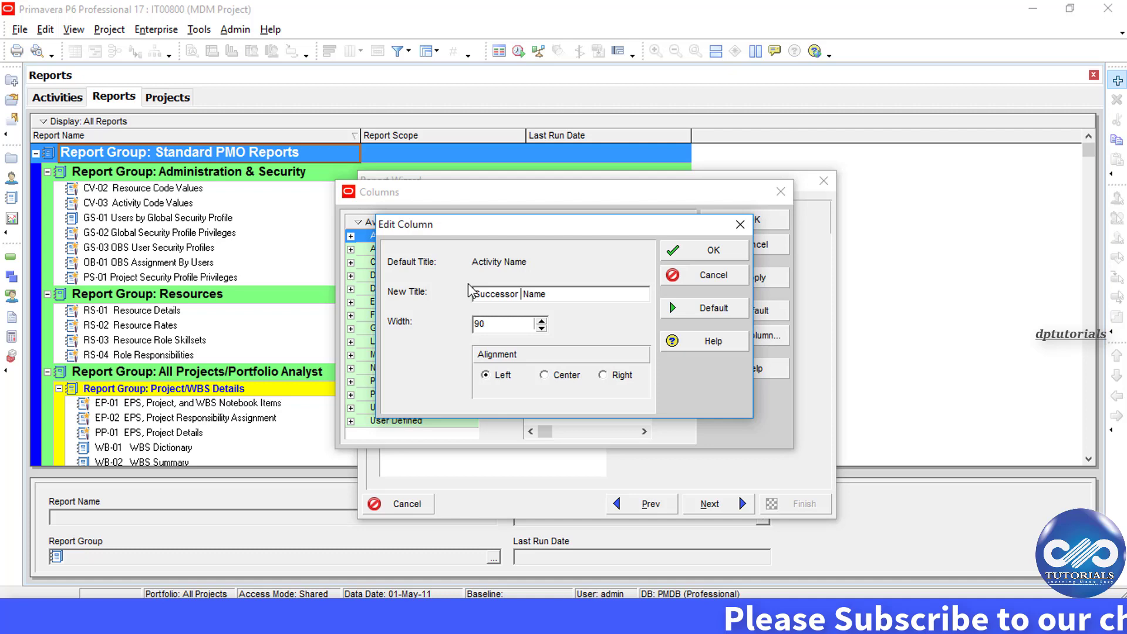
pyautogui.click(707, 259)
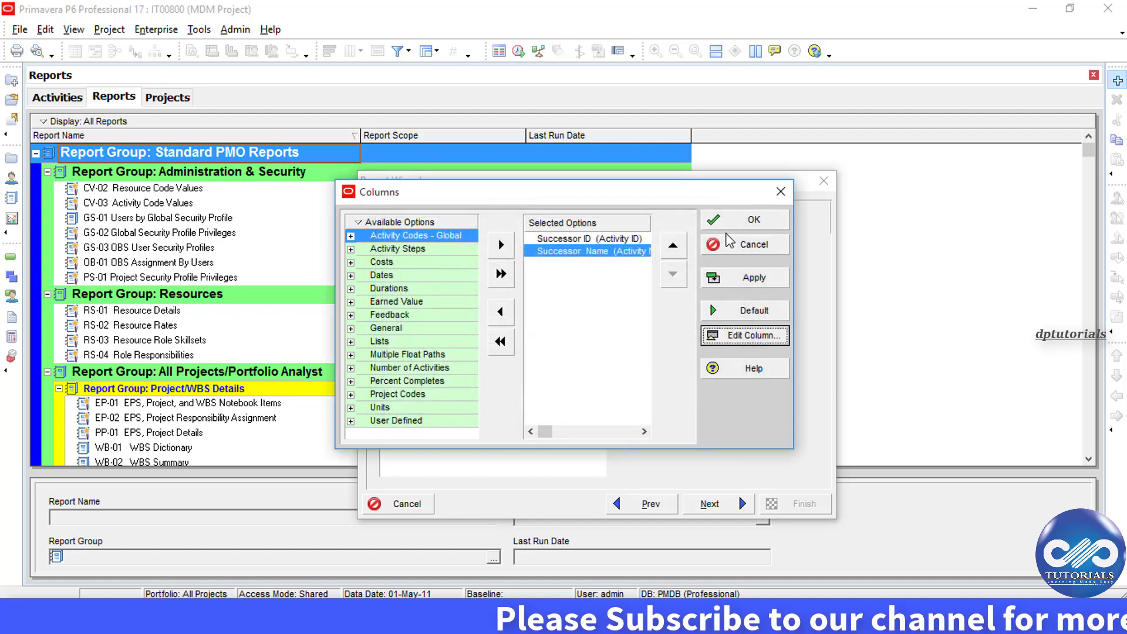
pyautogui.click(758, 223)
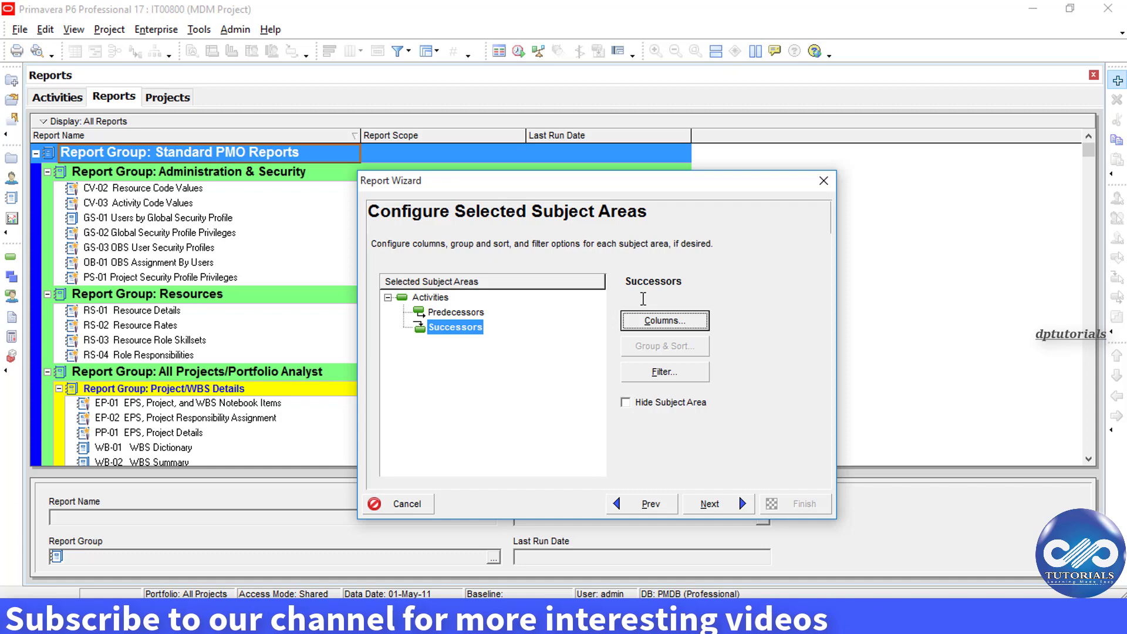
# - Title the report 'Predecessors and Successors List', run it, and view it in Print Preview
pyautogui.click(723, 508)
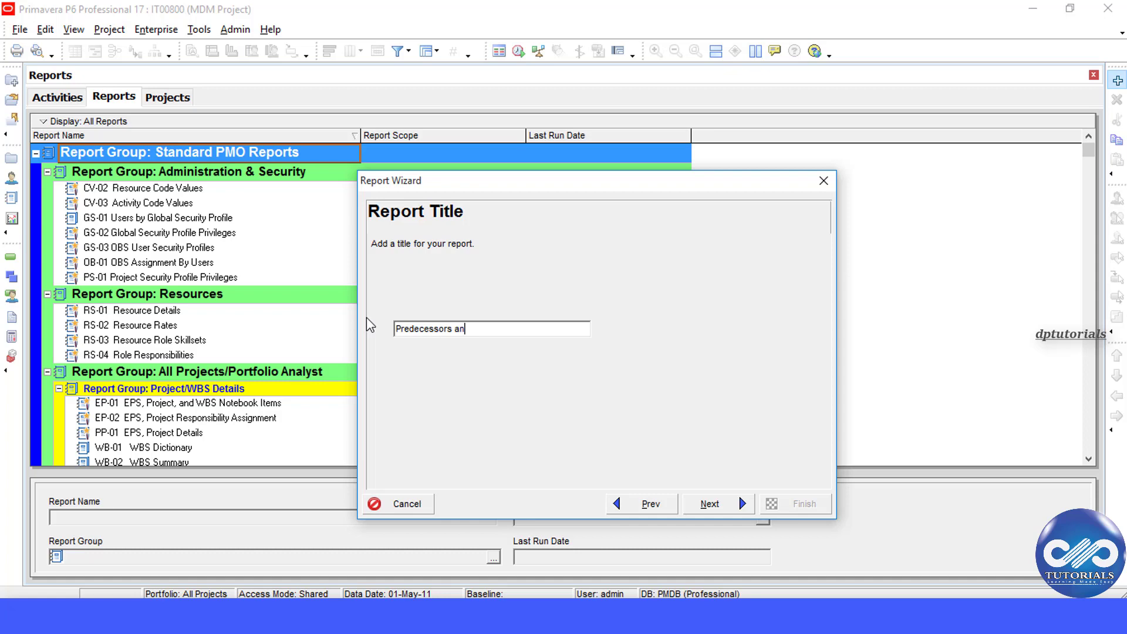
pyautogui.write('List')
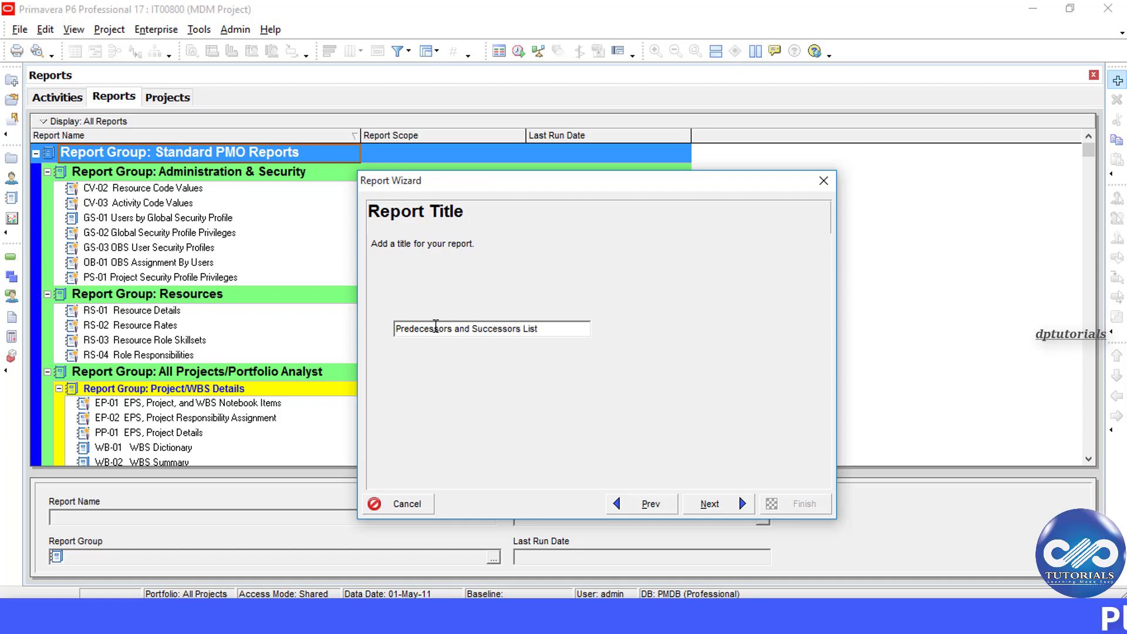
pyautogui.click(734, 509)
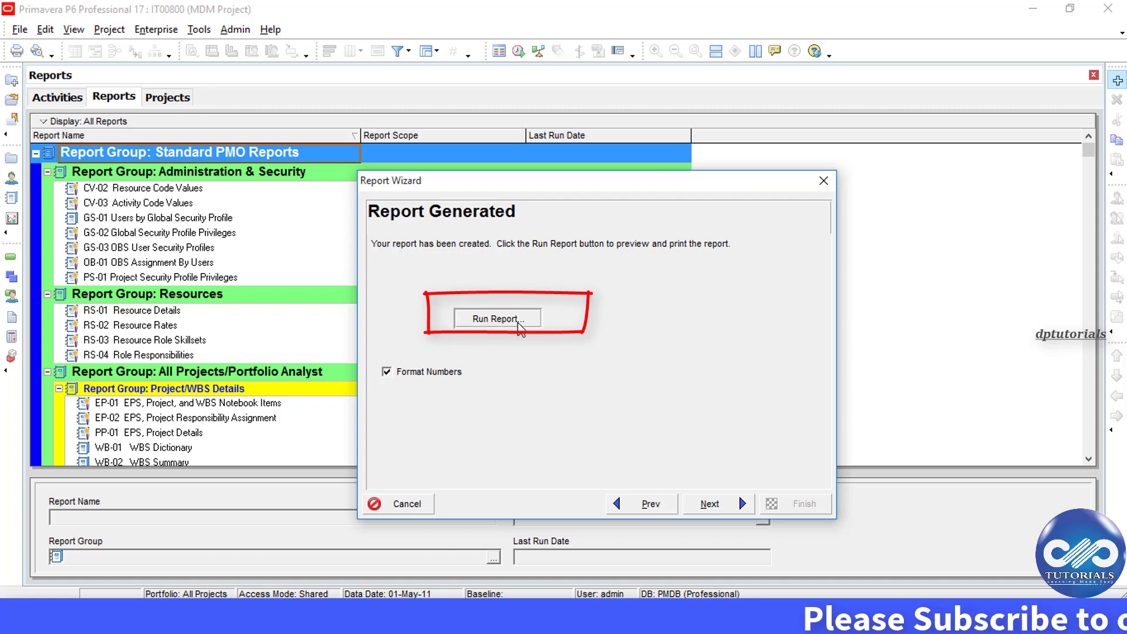
pyautogui.click(497, 318)
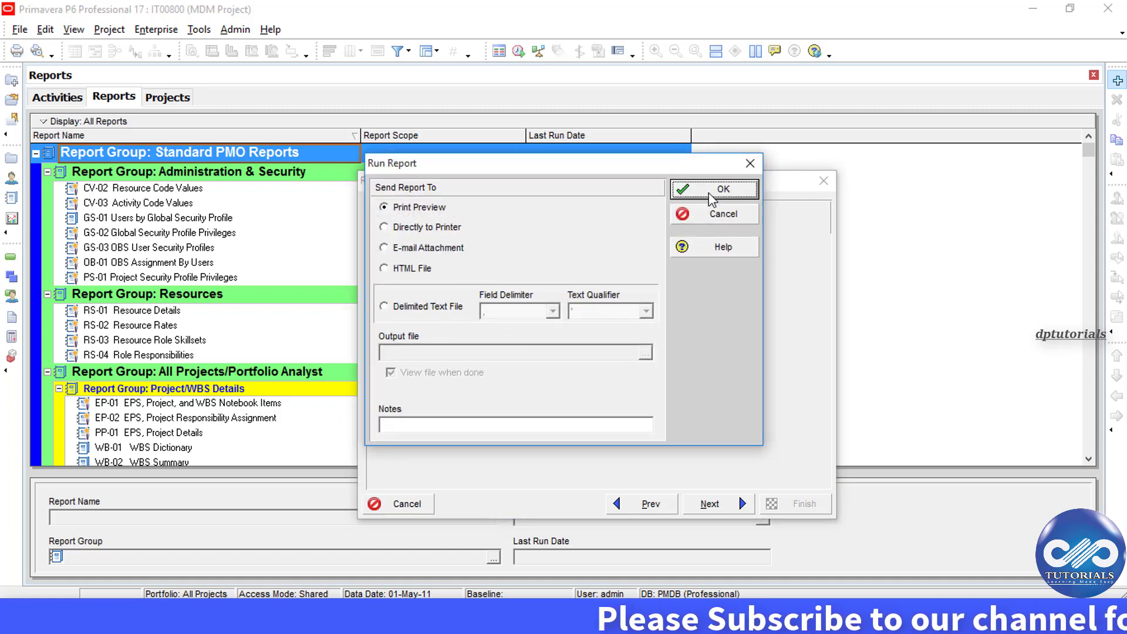
pyautogui.click(713, 190)
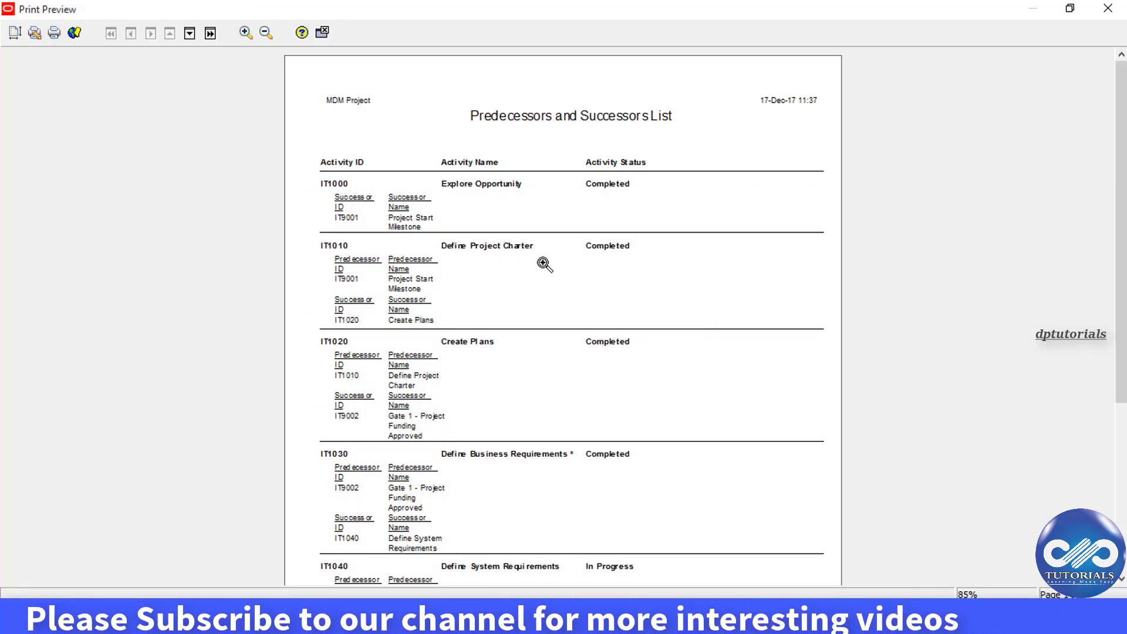
# - Scroll through the report preview pages, ending on the page showing IT1060 to IT1080
pyautogui.scroll(-2, 463, 211)
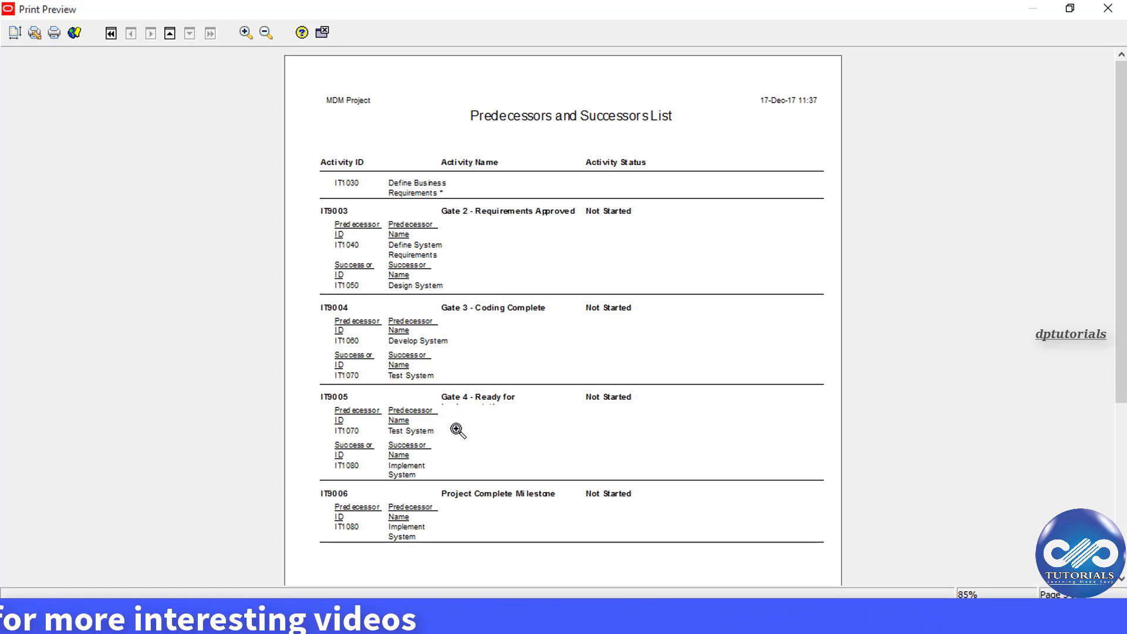
pyautogui.scroll(2, 496, 526)
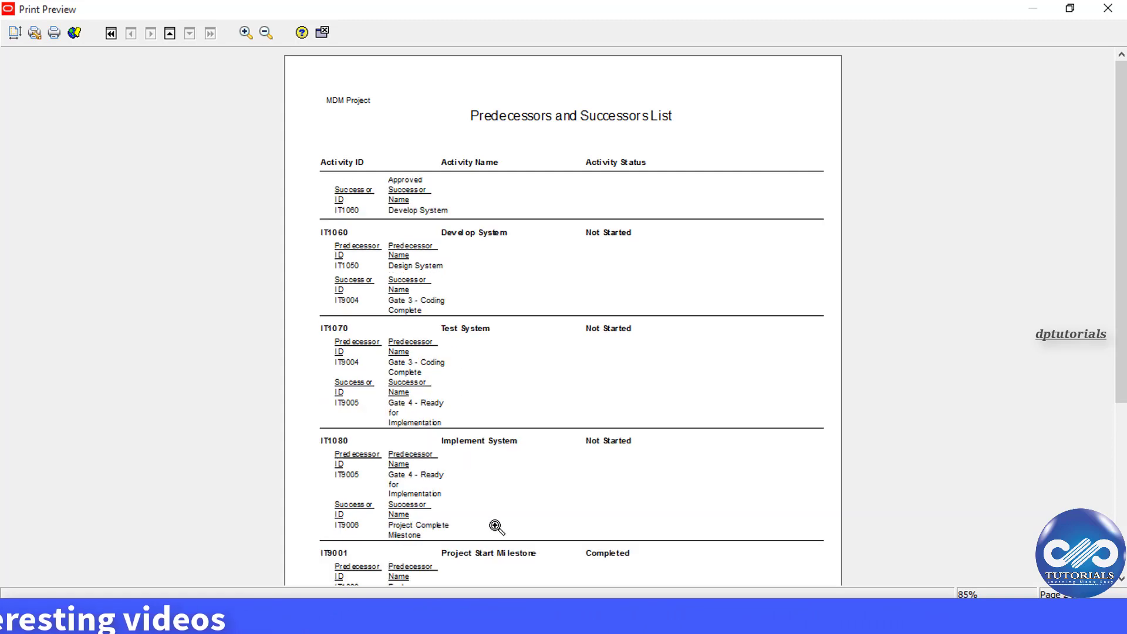
pyautogui.scroll(-2, 554, 340)
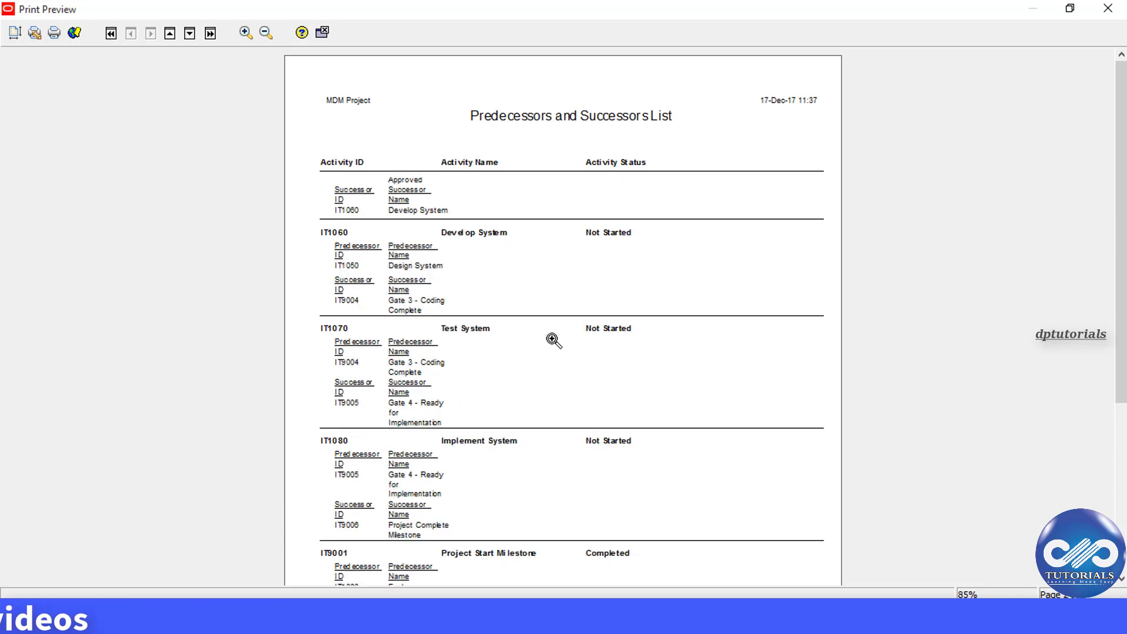
pyautogui.scroll(2, 554, 340)
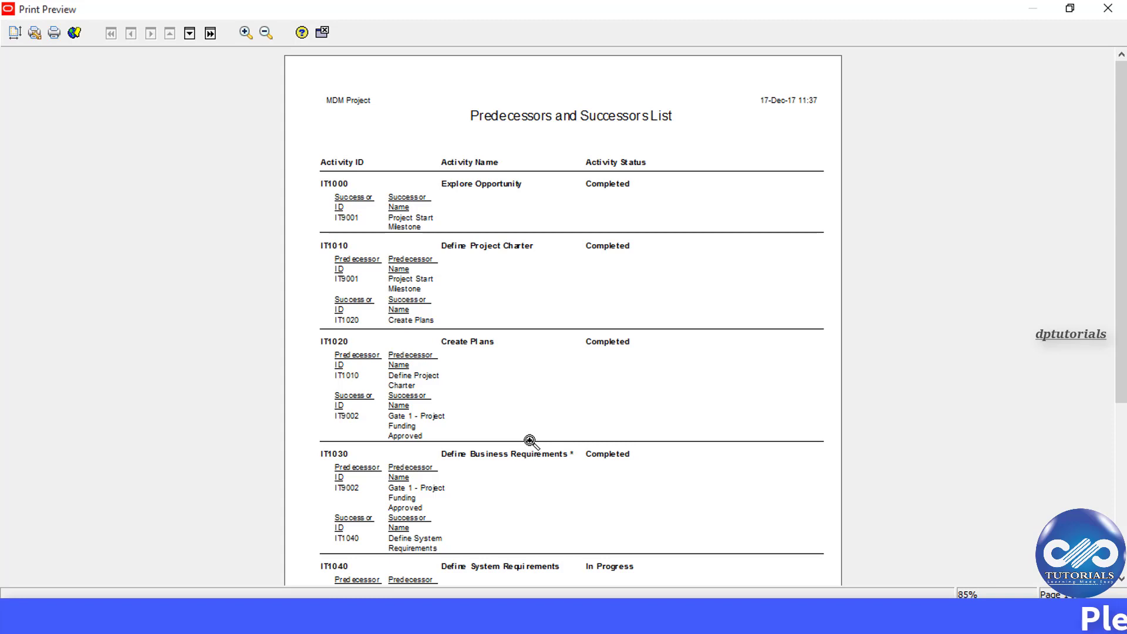
pyautogui.scroll(-1, 530, 441)
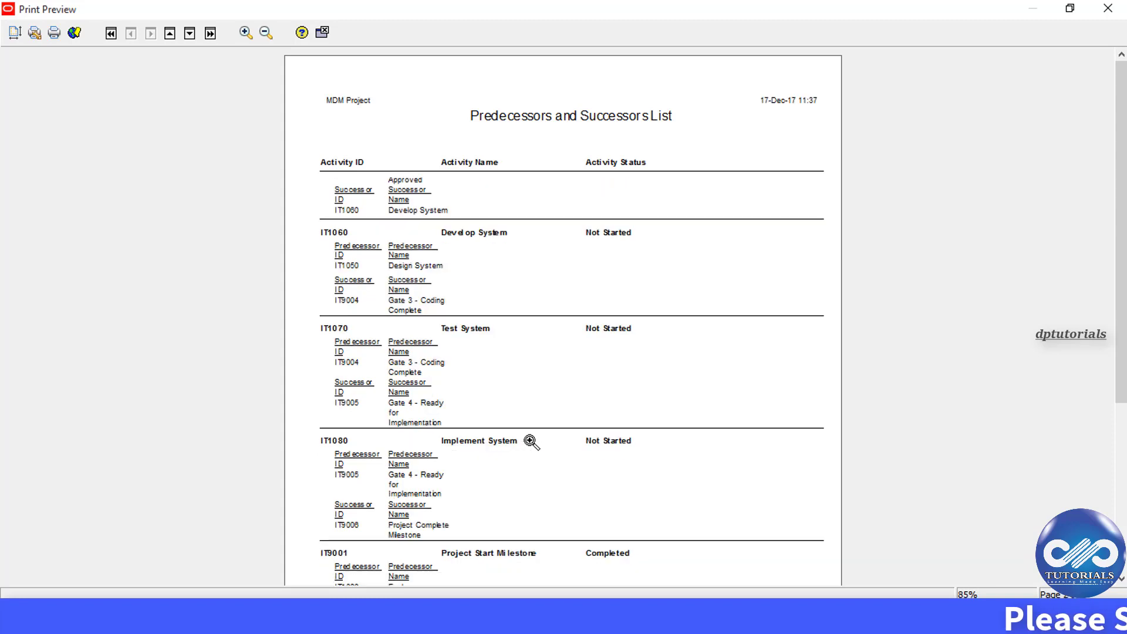